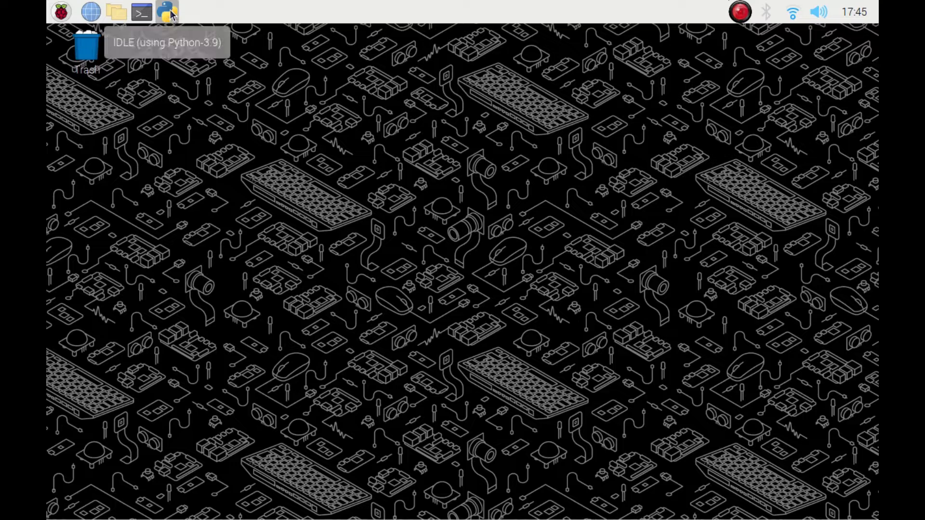
- Launch GNU Image Manipulation Program from the Graphics section of the system menu
left_click(60, 12)
mouse_move(110, 90)
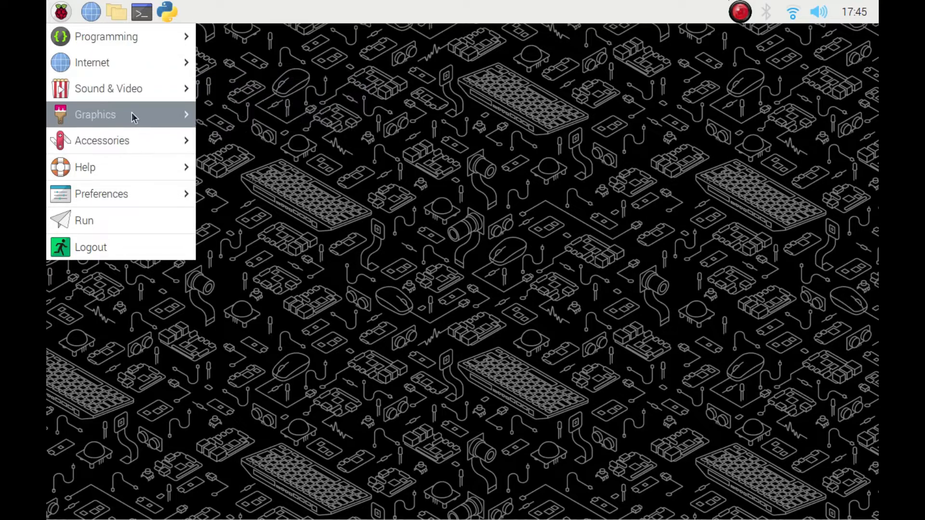
mouse_move(130, 113)
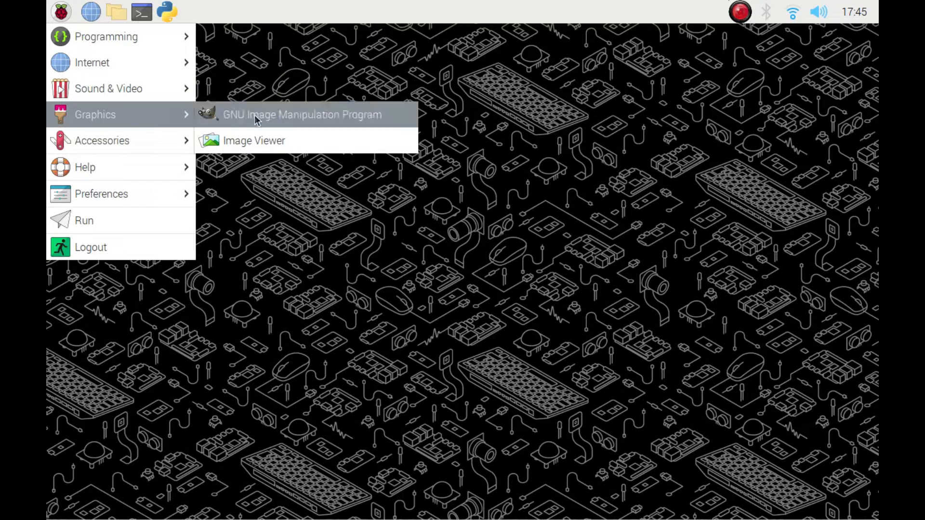
left_click(282, 119)
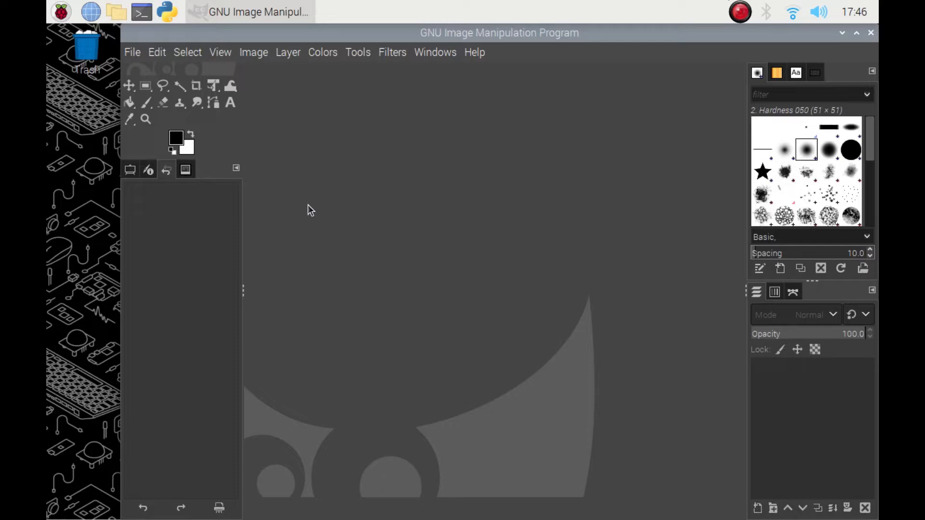
- Start opening an image and browse the file system to the /usr/share folder
left_click(132, 56)
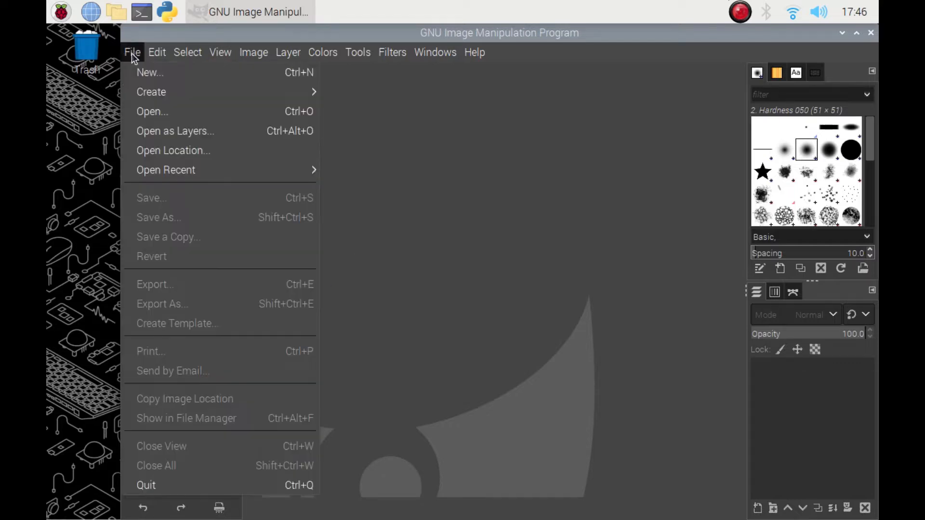
left_click(171, 115)
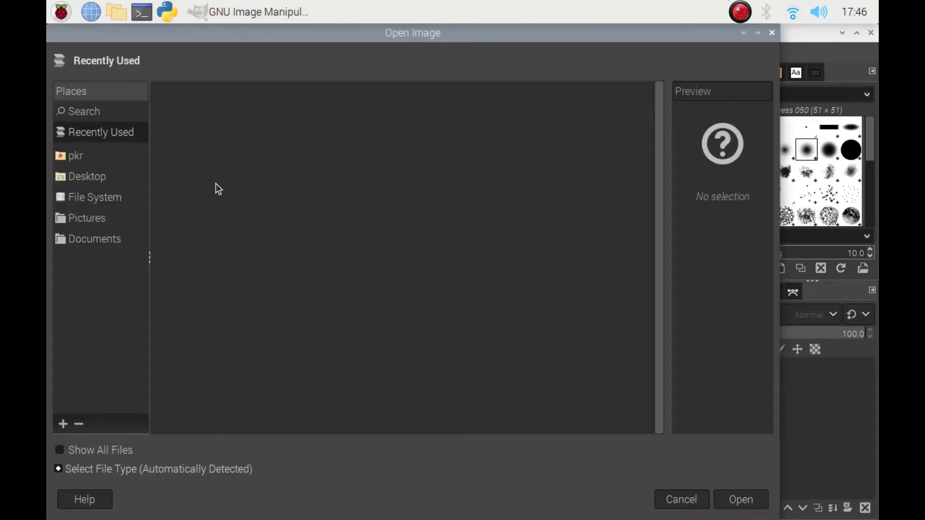
left_click(82, 197)
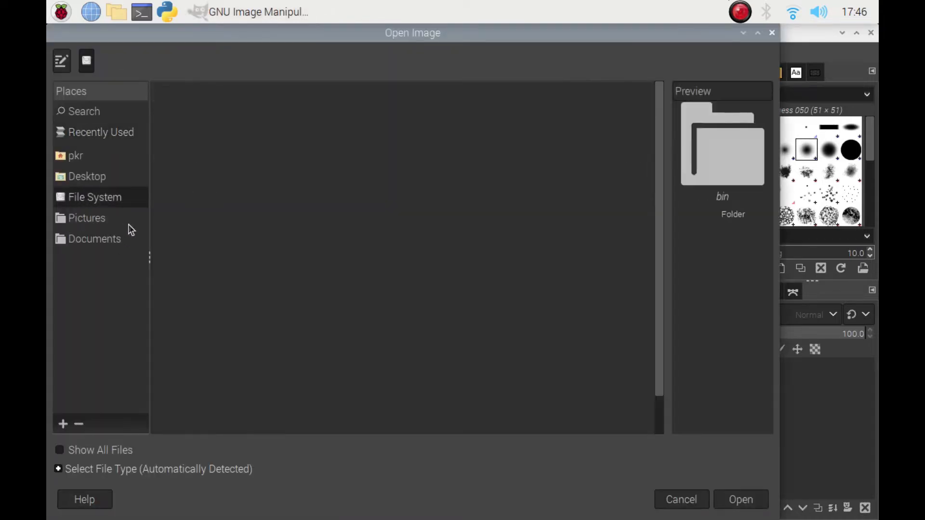
scroll(326, 309, "down", 1)
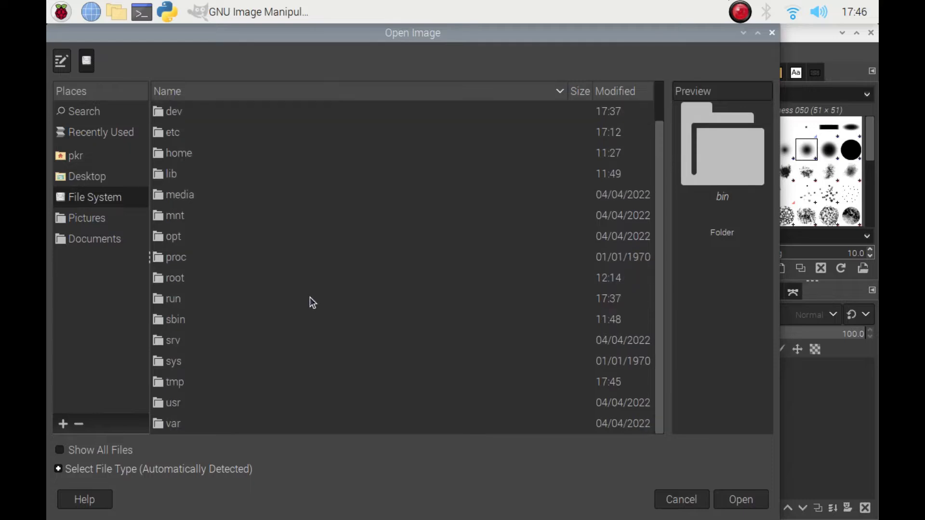
double_click(166, 404)
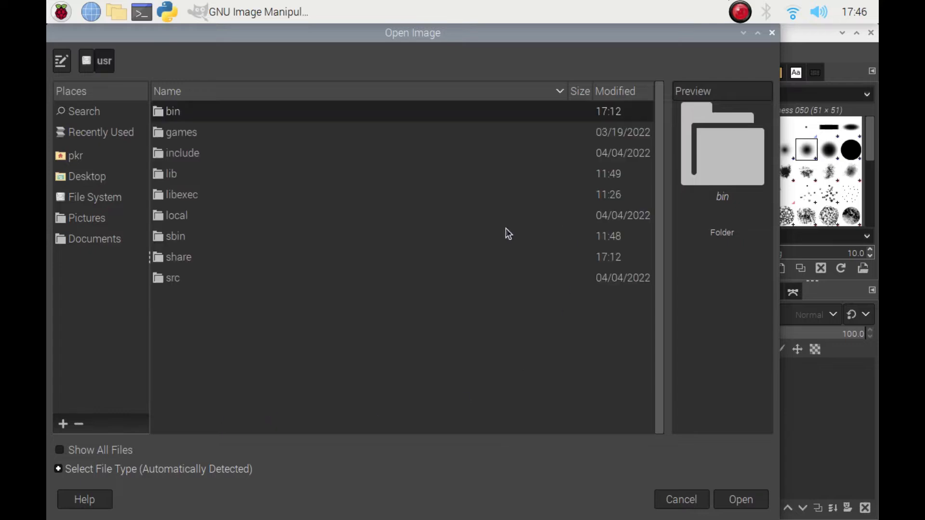
double_click(174, 255)
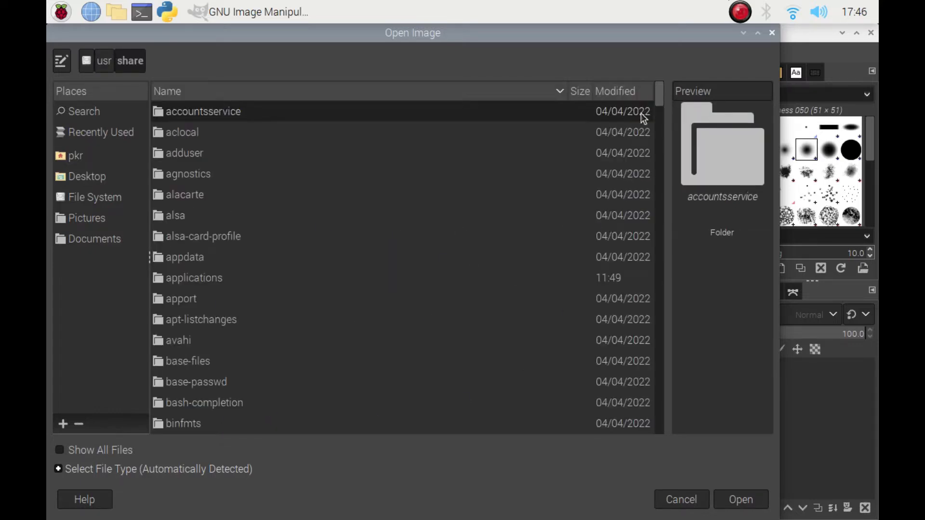
- Open RPiSystem.png from the rpd-wallpaper folder
scroll(667, 193, "down", 10)
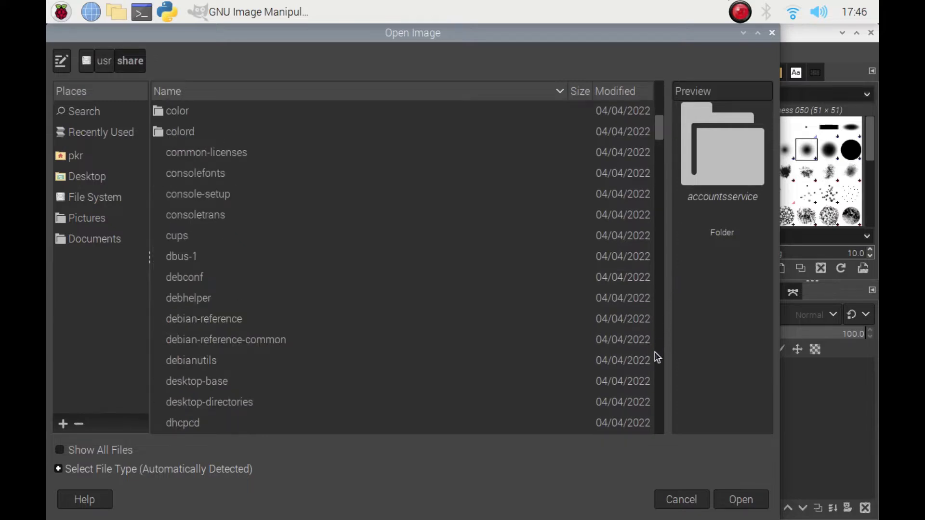
scroll(656, 351, "down", 10)
scroll(657, 350, "down", 15)
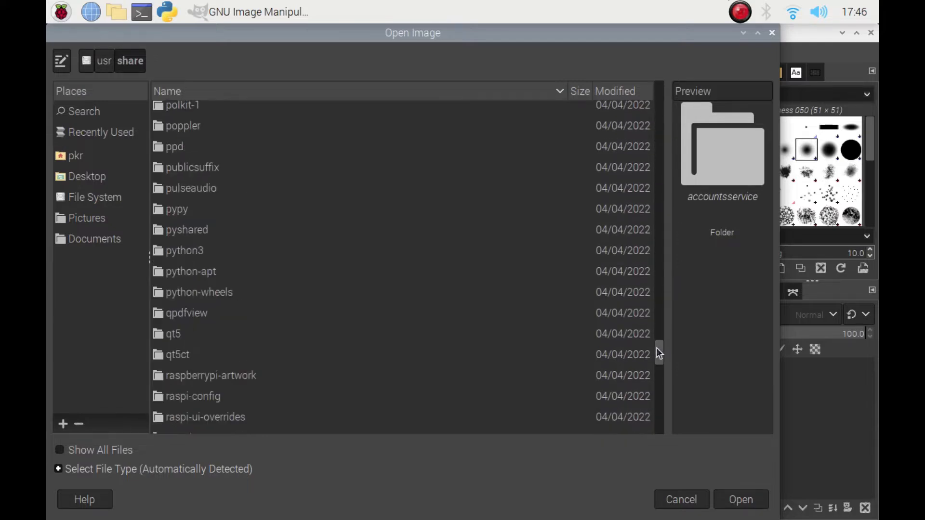
scroll(658, 350, "up", 1)
scroll(658, 353, "down", 2)
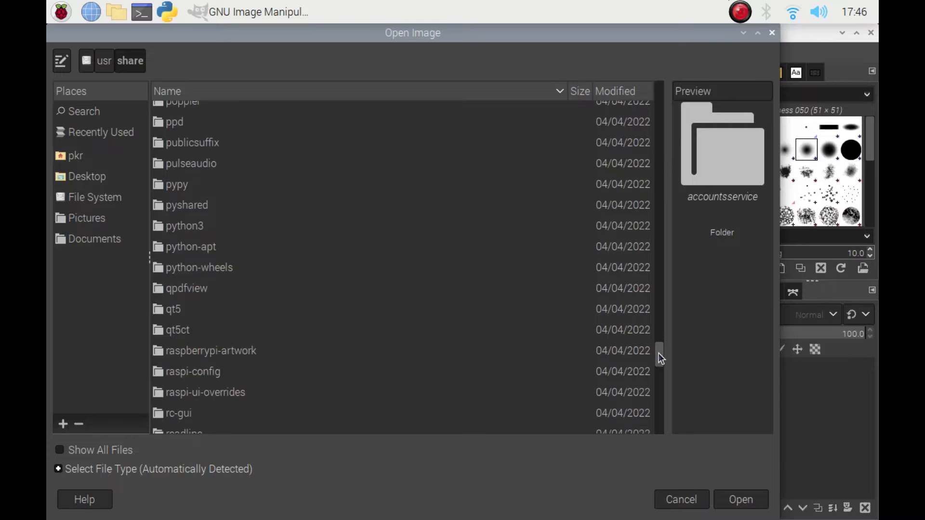
scroll(239, 331, "down", 8)
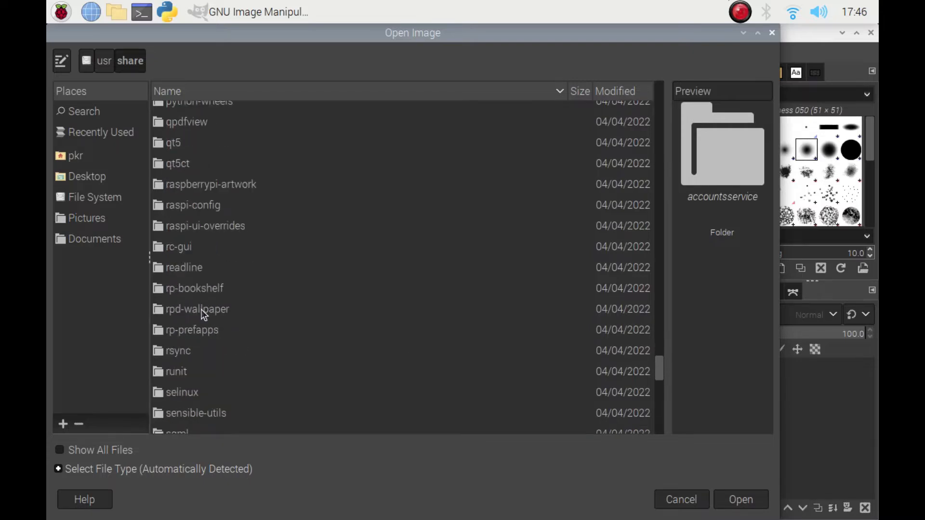
double_click(201, 309)
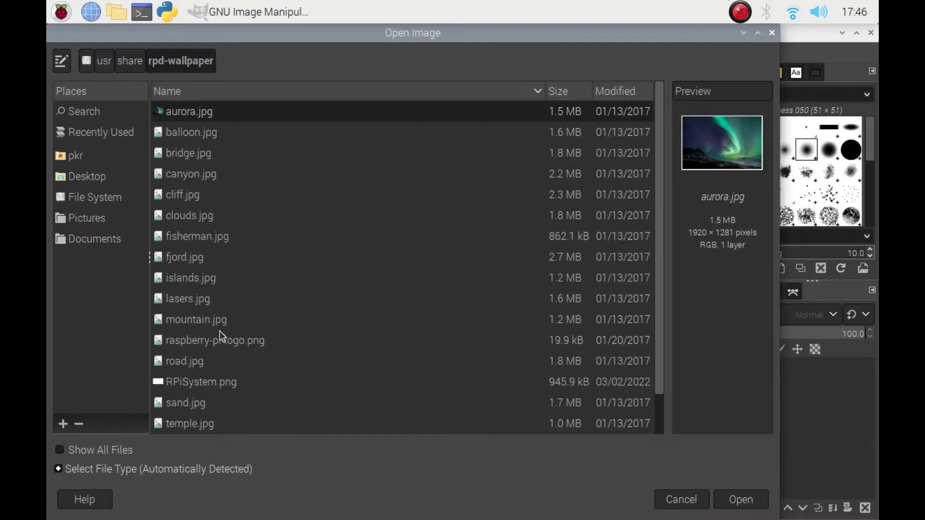
left_click(181, 380)
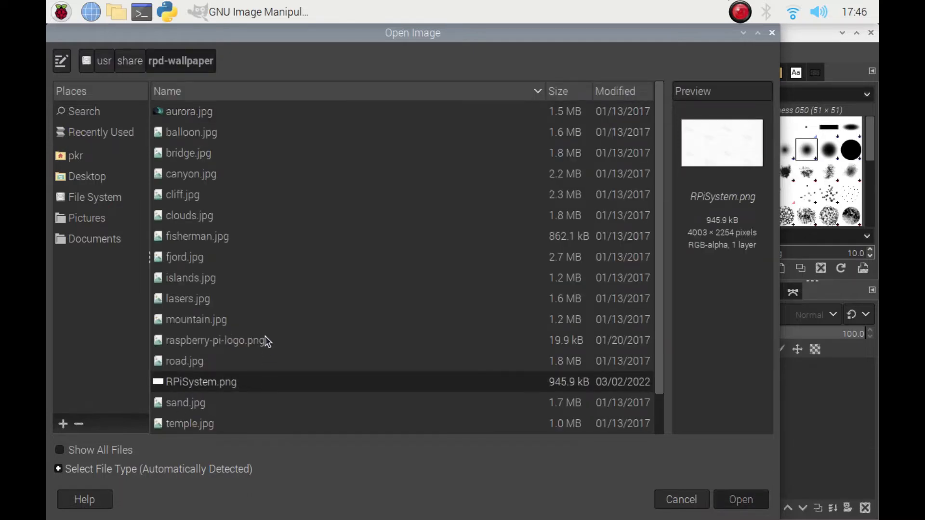
double_click(206, 388)
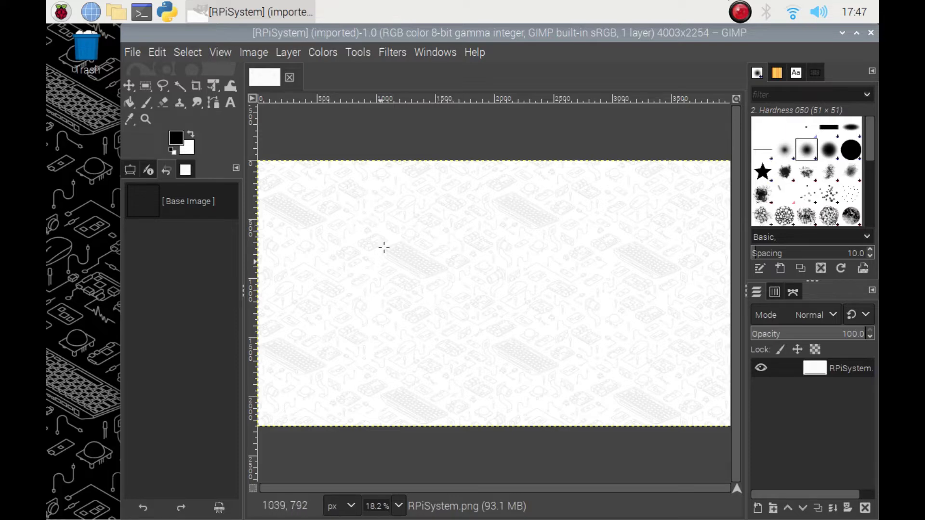
- Maximize the window and inspect the image at 100% zoom before returning to the full view
left_click(858, 33)
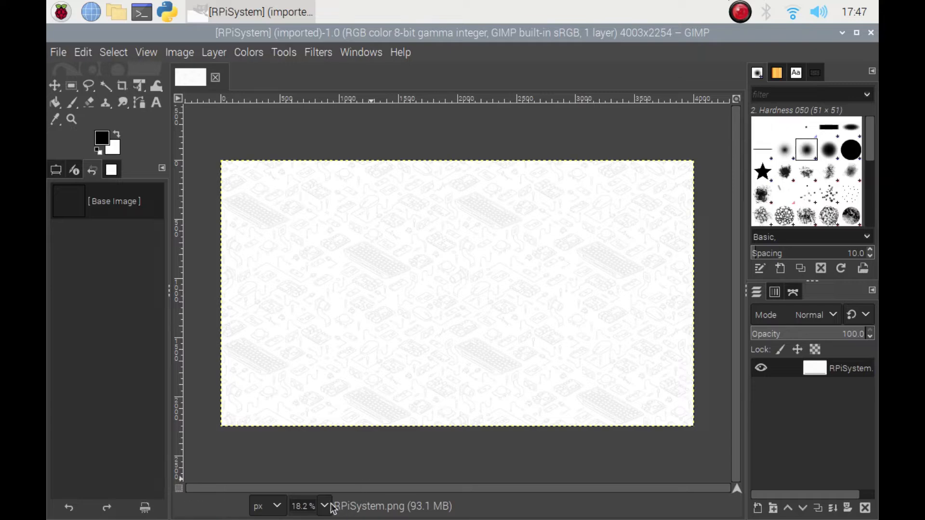
left_click(311, 506)
type("25")
key("Return")
type("100")
key("Return")
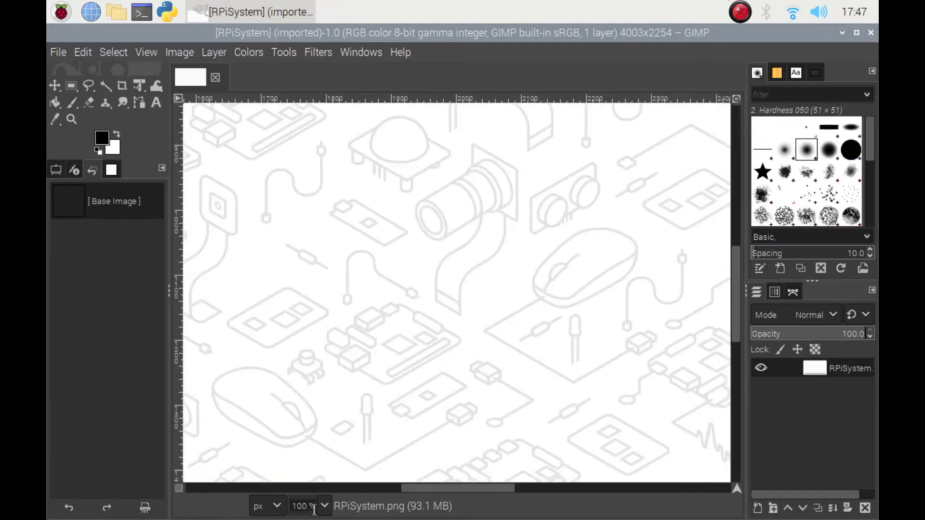
scroll(442, 269, "down", 5)
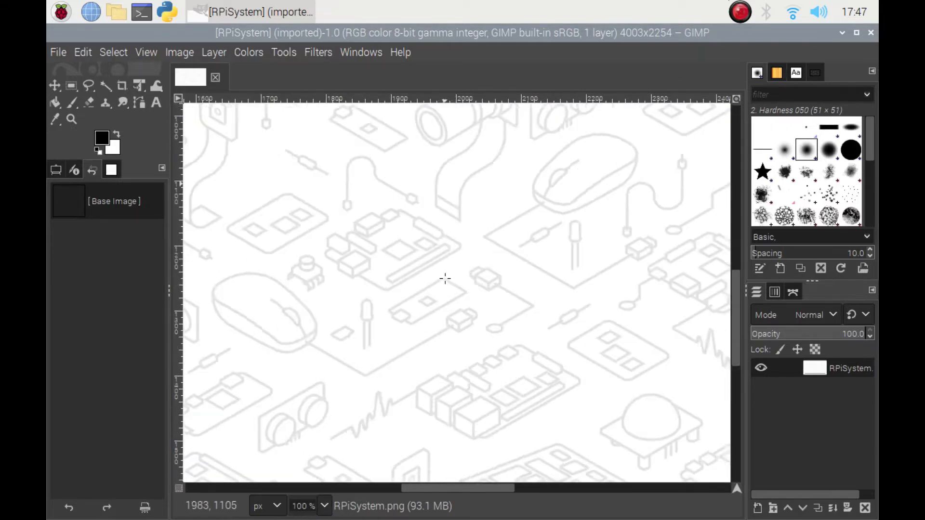
scroll(438, 284, "down", 6)
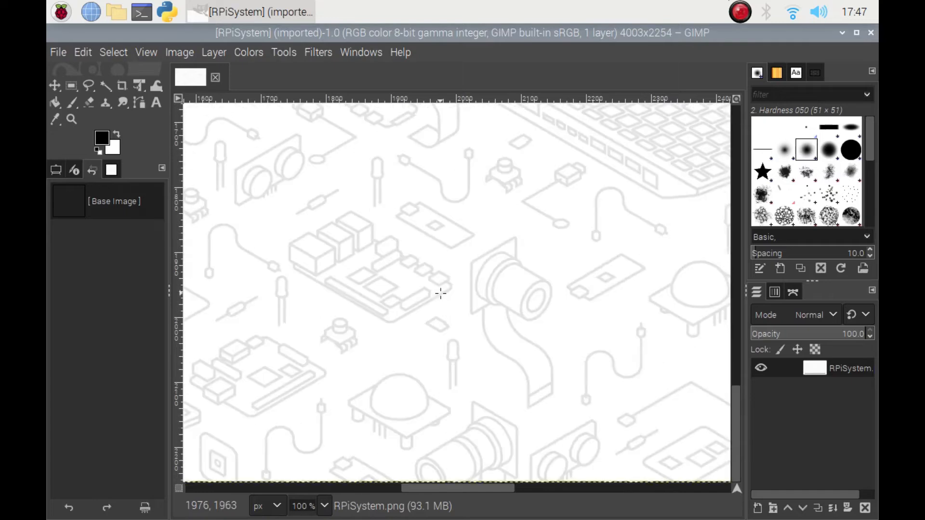
left_click(303, 506)
type("12.5")
key("Return")
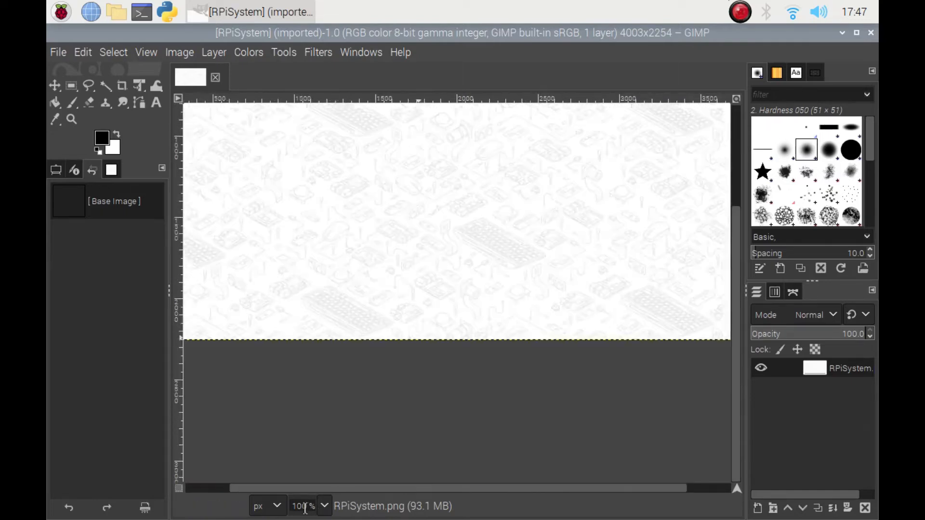
key("plus")
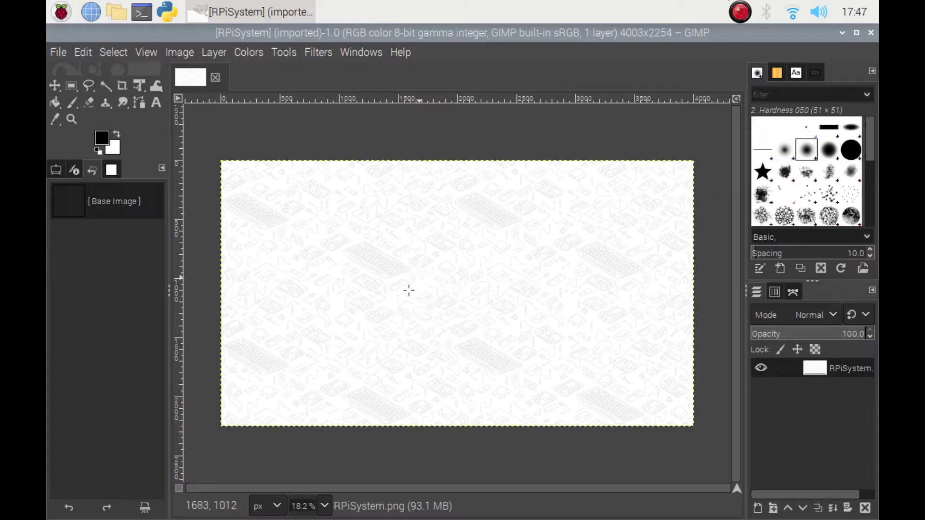
- Select the entire image
left_click(109, 53)
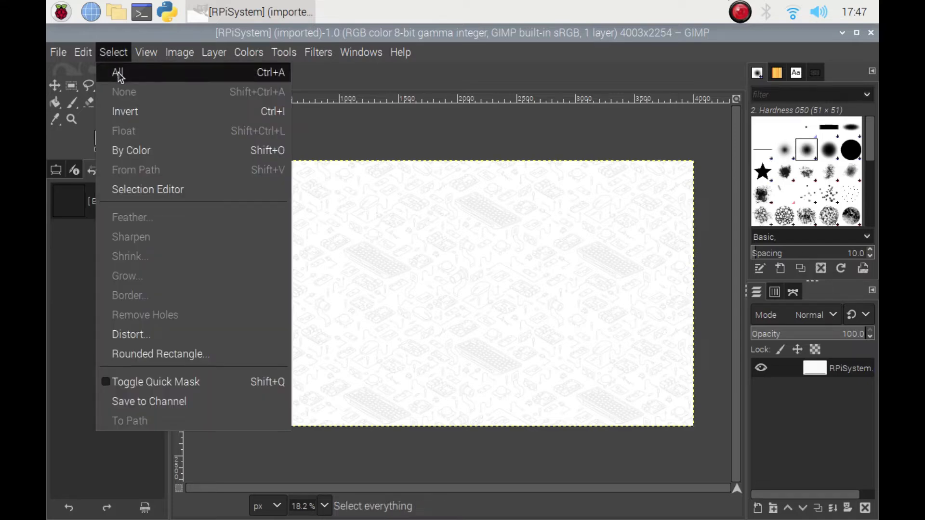
left_click(118, 73)
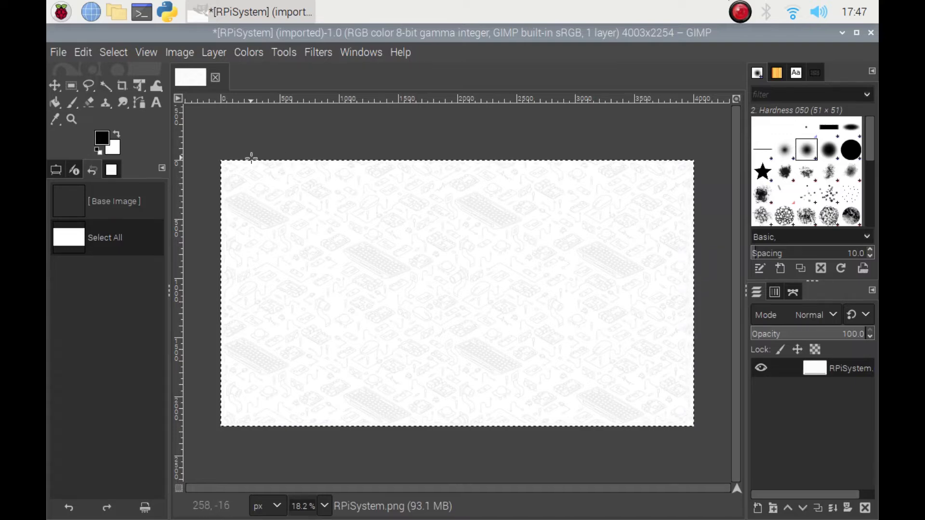
- Try the Invert colour command on the image, inspect it zoomed in, and undo it
left_click(245, 55)
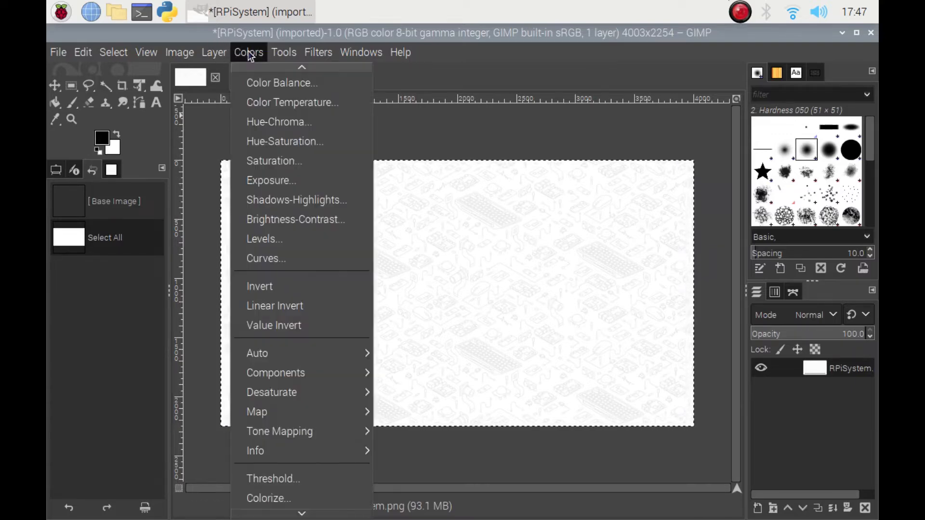
left_click(279, 287)
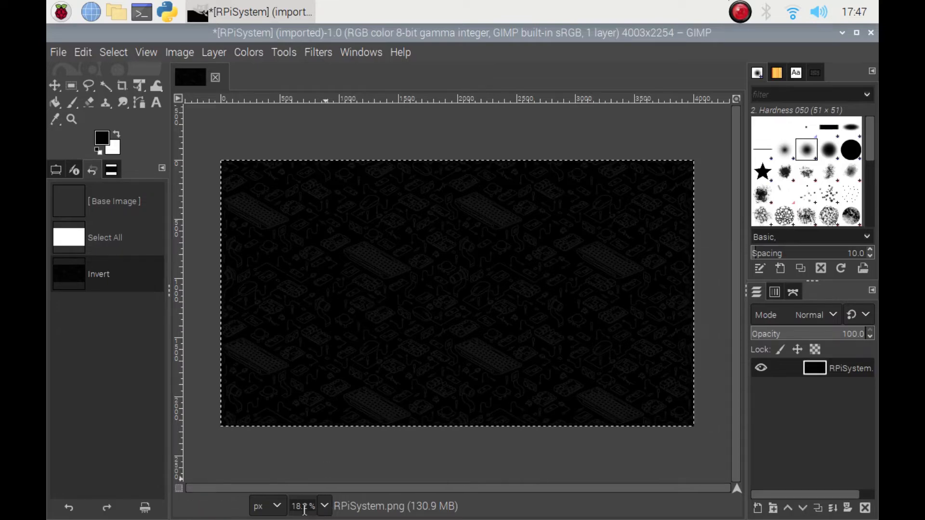
key("1")
key("2")
key("minus")
key("minus")
key("minus")
key("minus")
key("minus")
key("minus")
key("minus")
key("minus")
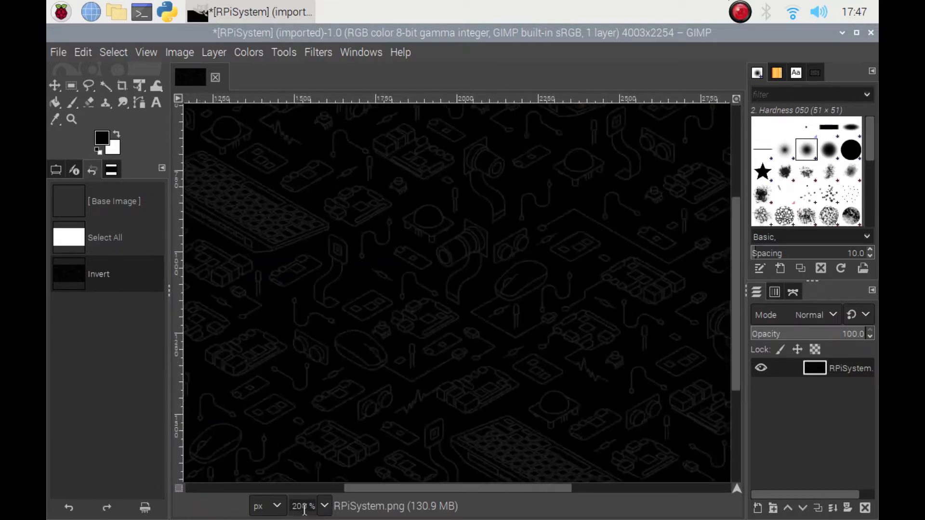
key("shift+ctrl+j")
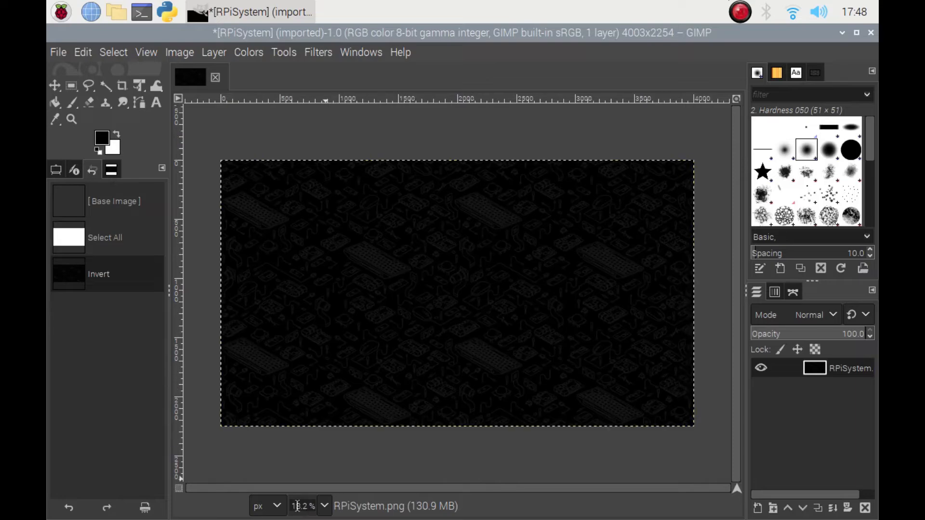
key("ctrl+z")
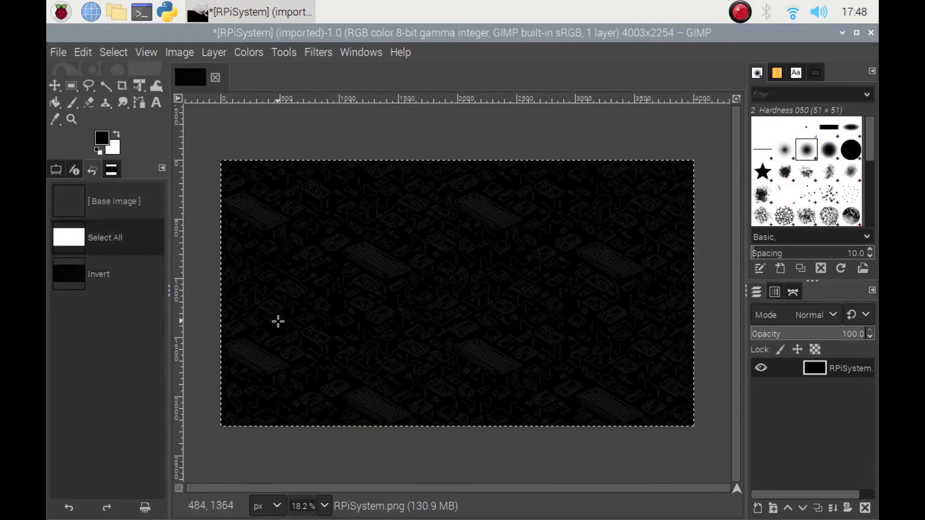
- Apply Linear Invert to the selected image
left_click(249, 52)
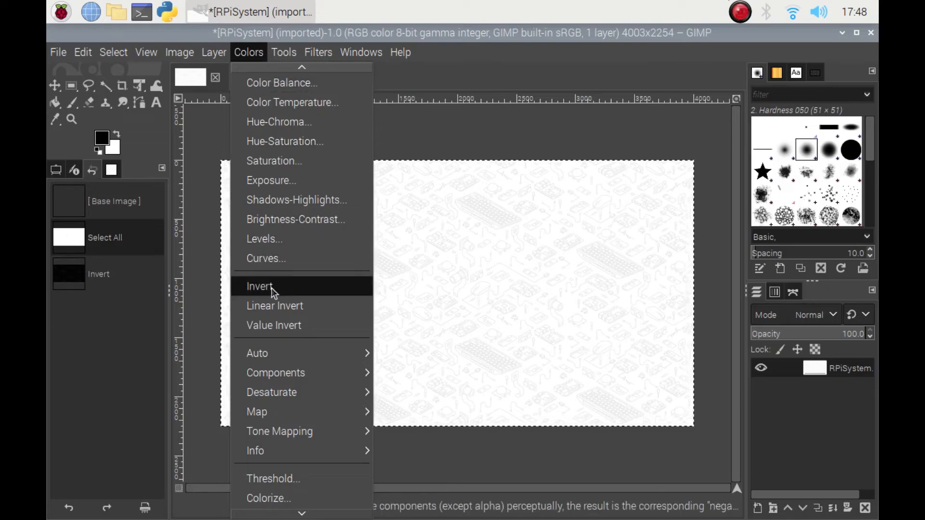
left_click(298, 309)
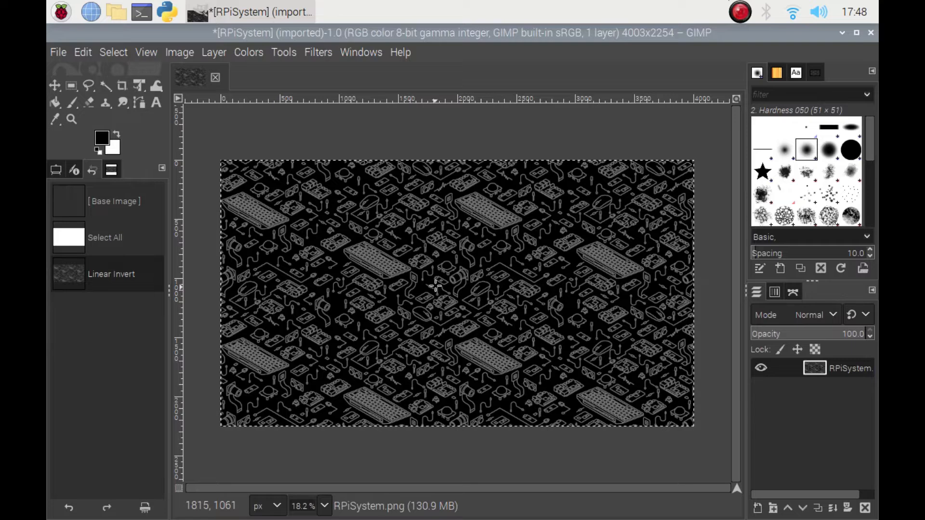
- Try to overwrite RPiSystem.png with the edited image and dismiss the message
left_click(60, 53)
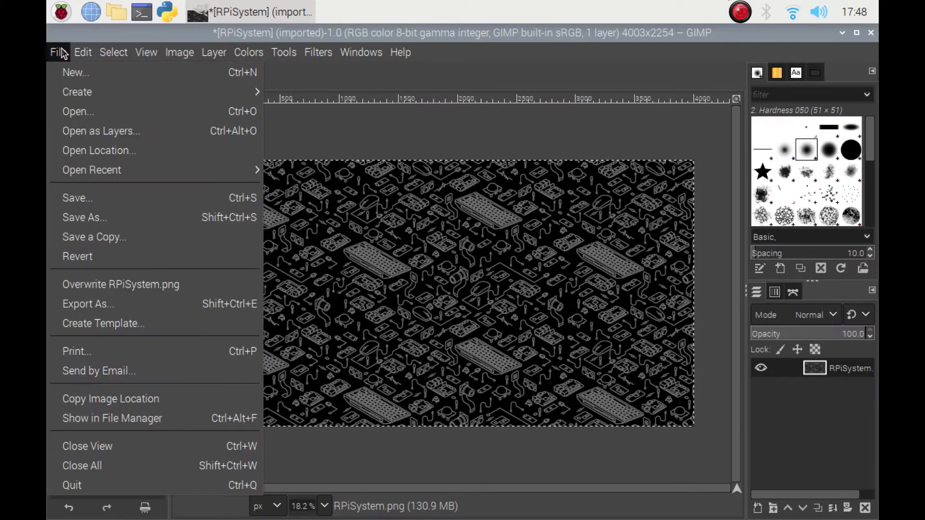
left_click(115, 288)
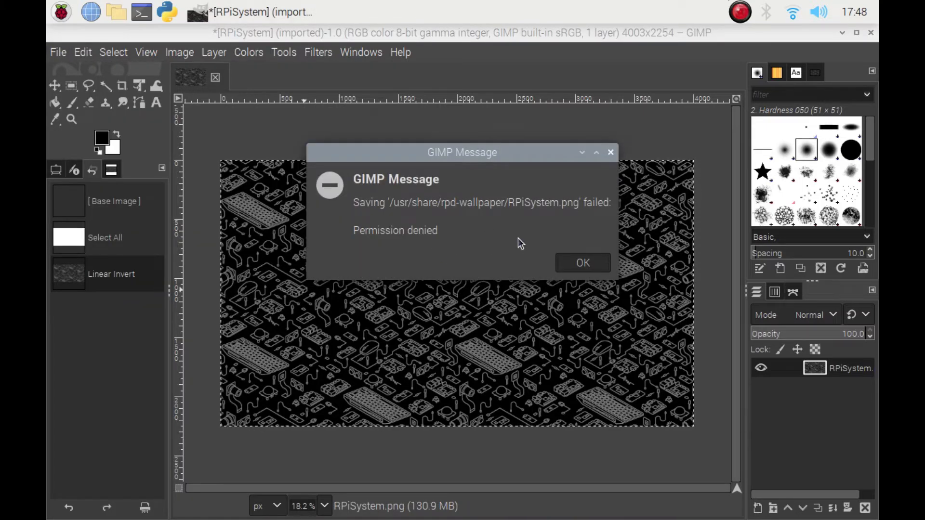
left_click(590, 265)
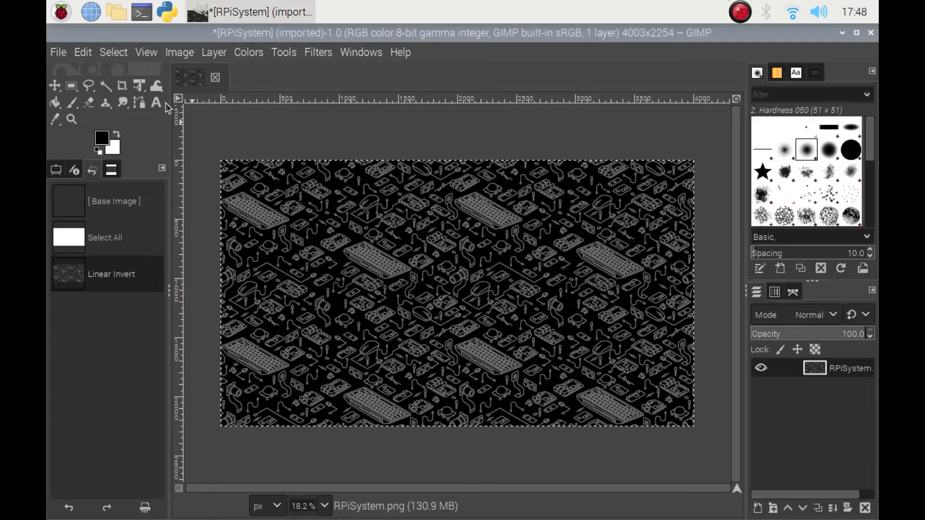
- Export the image to the Pictures folder as RPiSystemInverted.png in PNG format, replacing the existing file
left_click(58, 52)
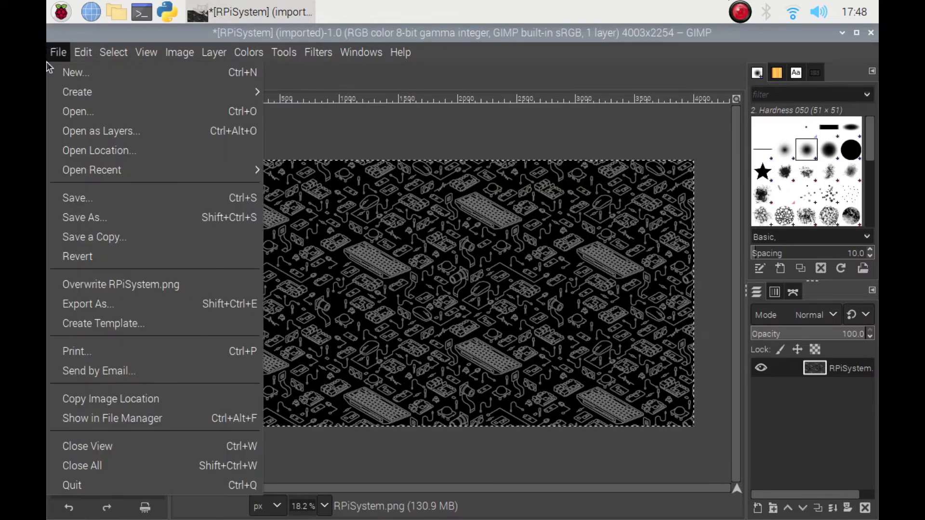
left_click(90, 303)
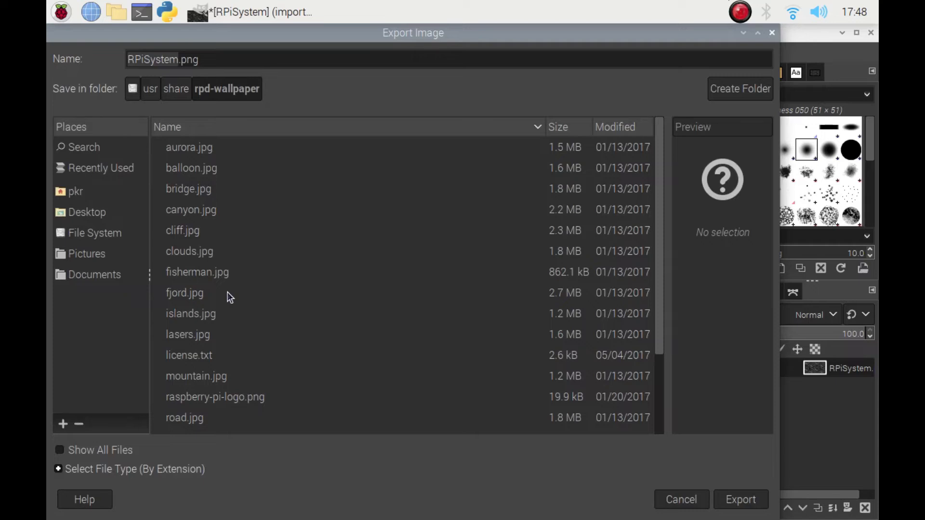
left_click(95, 256)
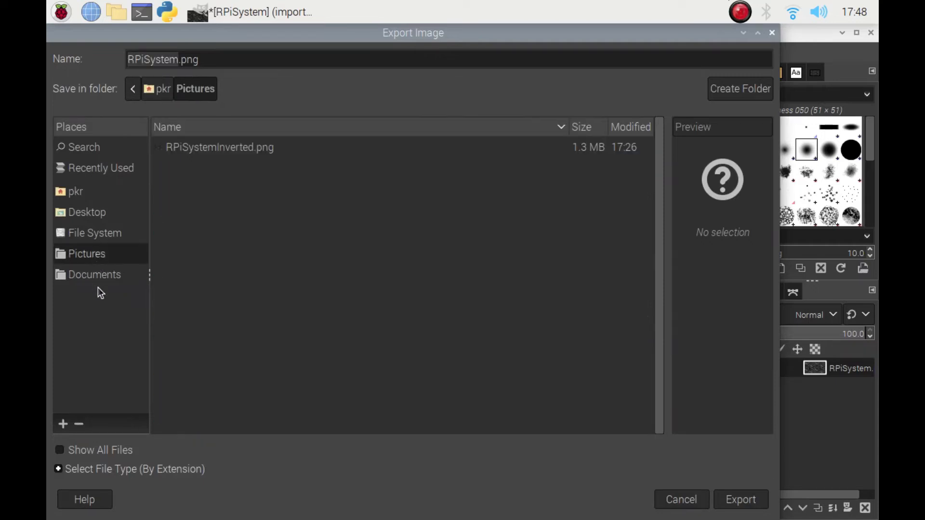
left_click(208, 149)
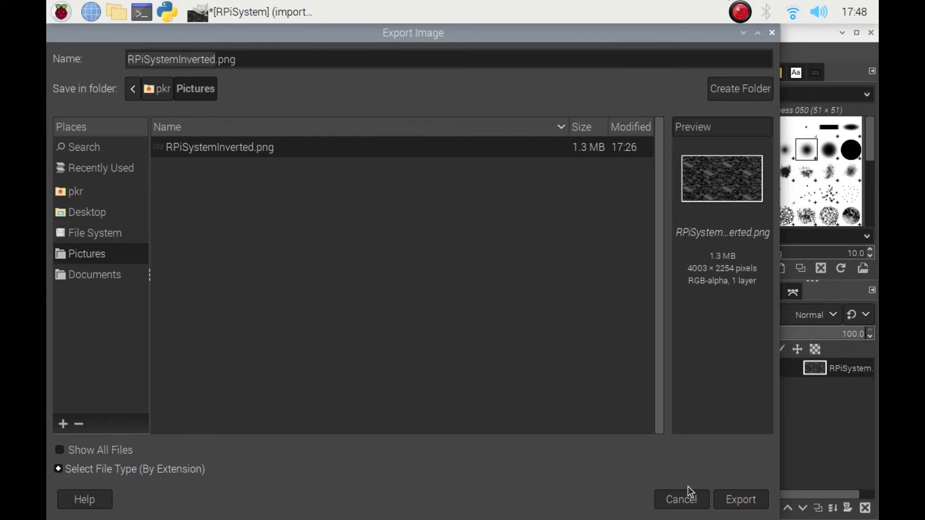
left_click(740, 499)
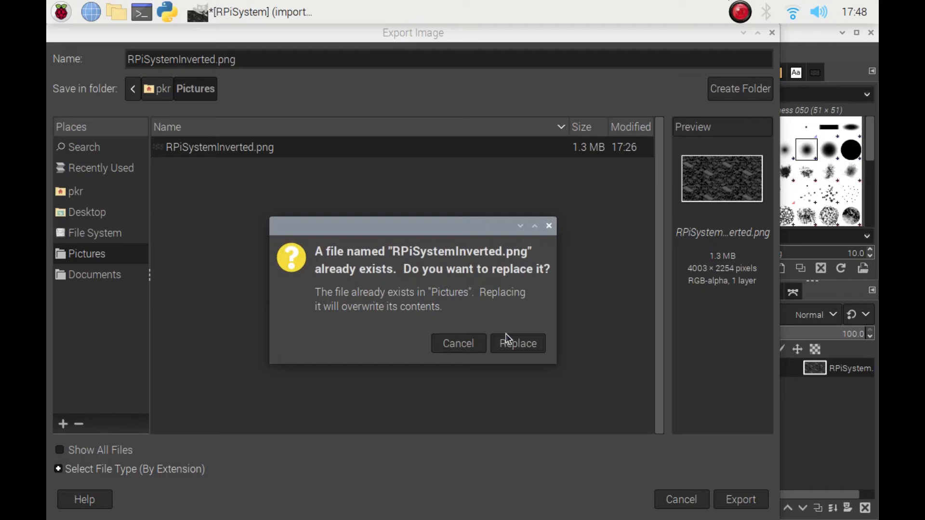
left_click(530, 343)
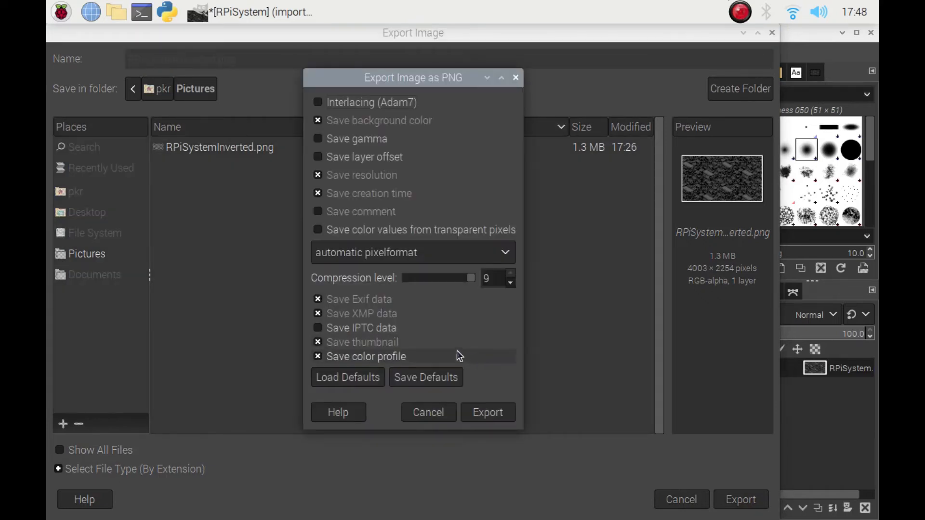
left_click(486, 413)
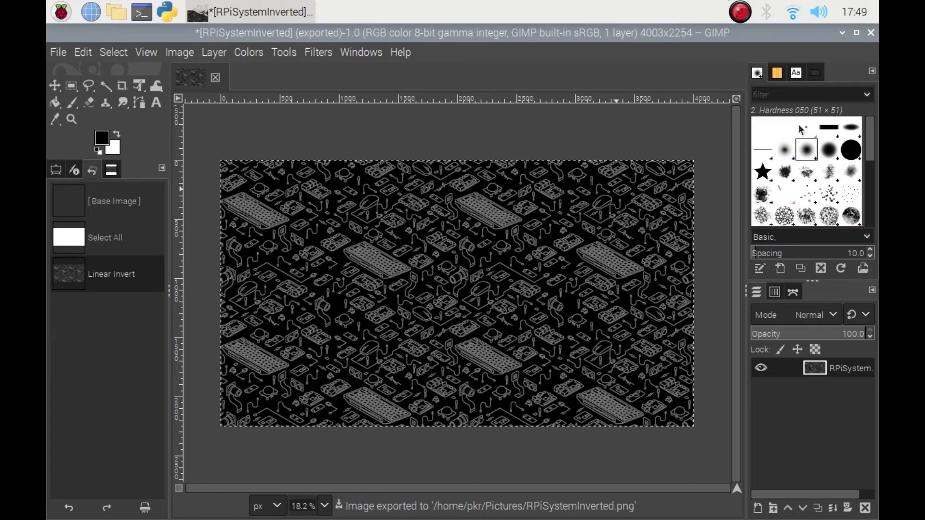
- Quit GIMP, discarding unsaved changes, and open the desktop appearance preferences
key("ctrl+q")
left_click(532, 355)
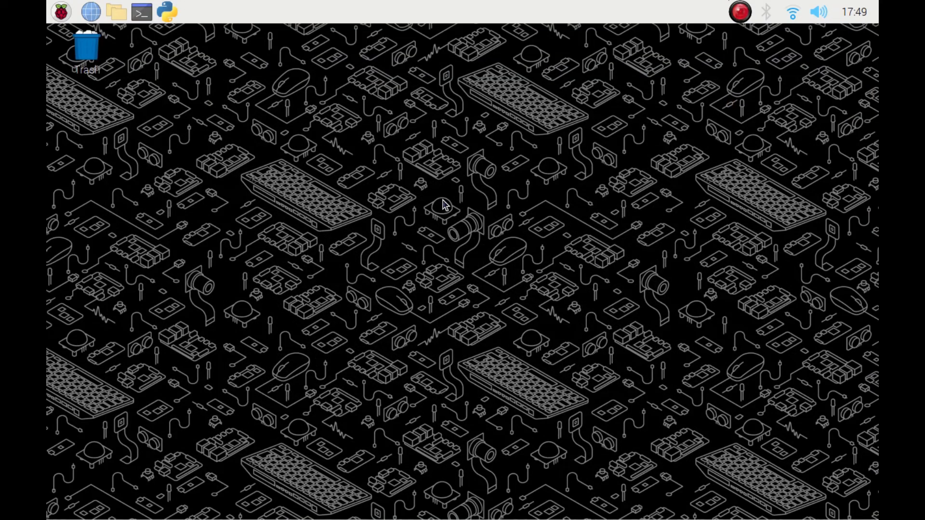
right_click(448, 214)
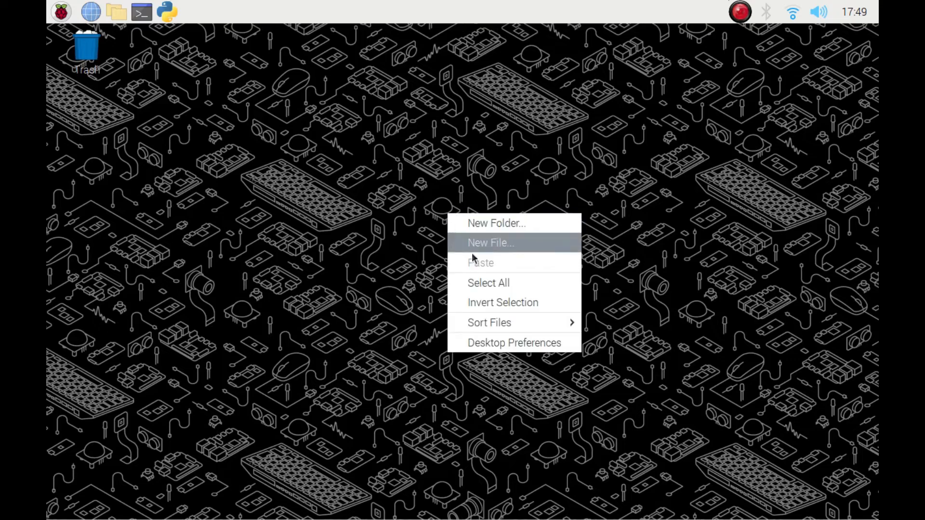
left_click(512, 344)
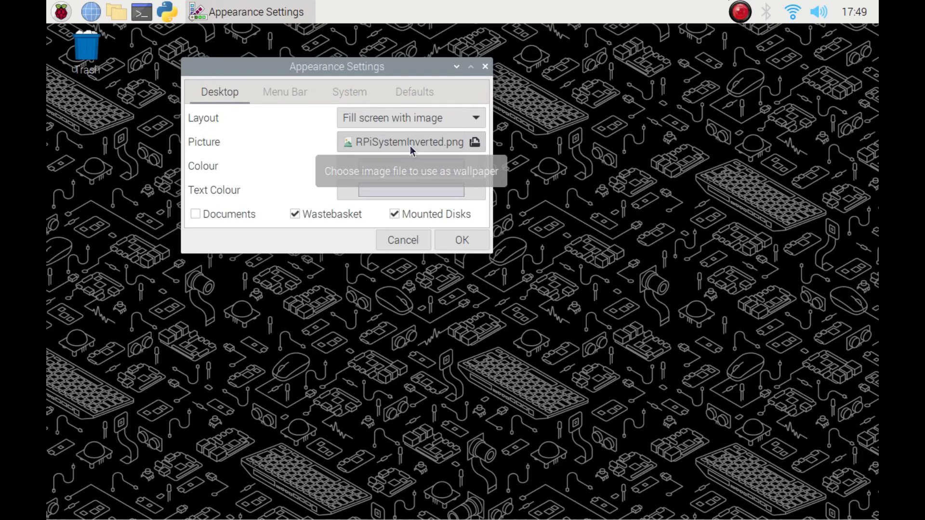
- Switch the desktop wallpaper picture to the original RPiSystem.png from recent files
left_click(392, 140)
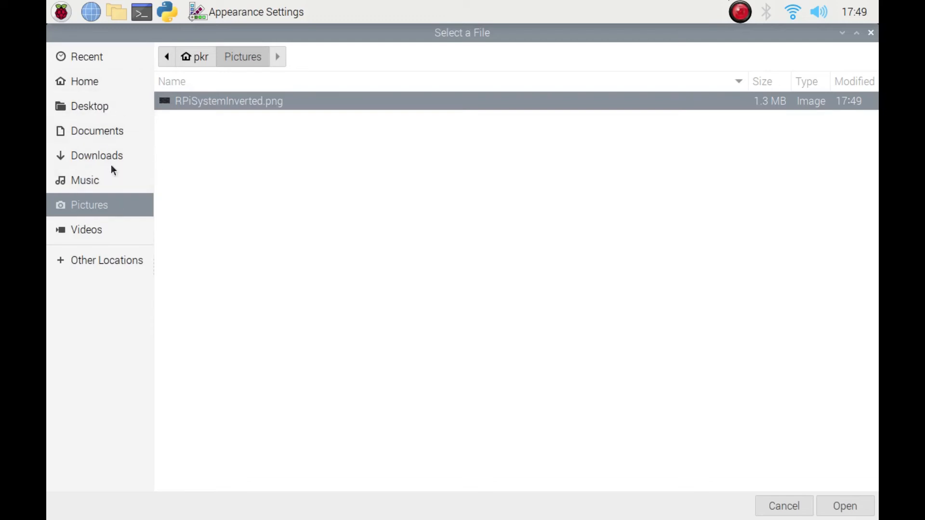
left_click(91, 57)
double_click(222, 90)
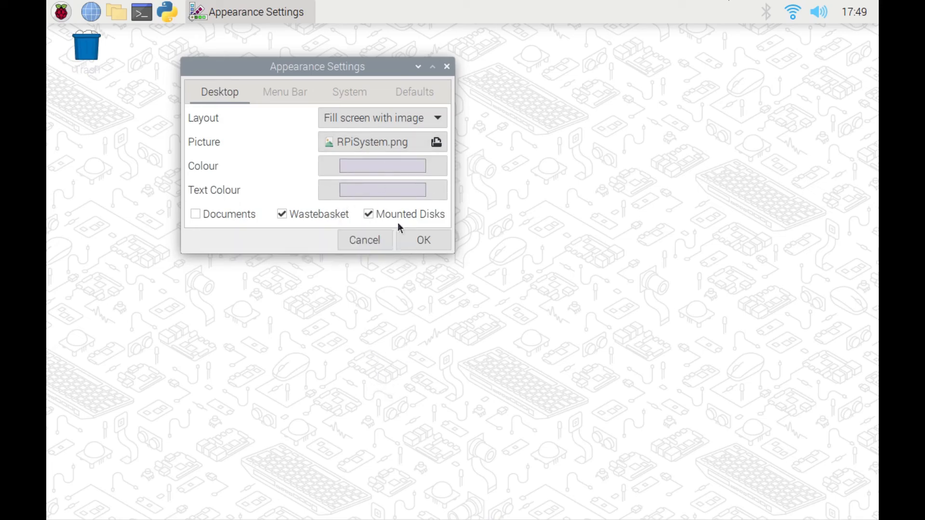
- Set the desktop wallpaper picture to RPiSystemInverted.png from the Pictures folder and apply the settings
left_click(403, 148)
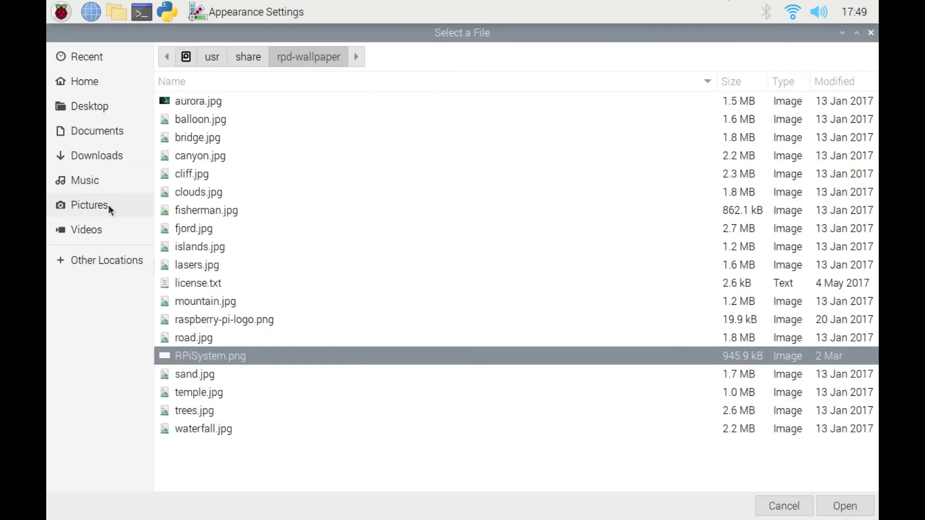
left_click(86, 206)
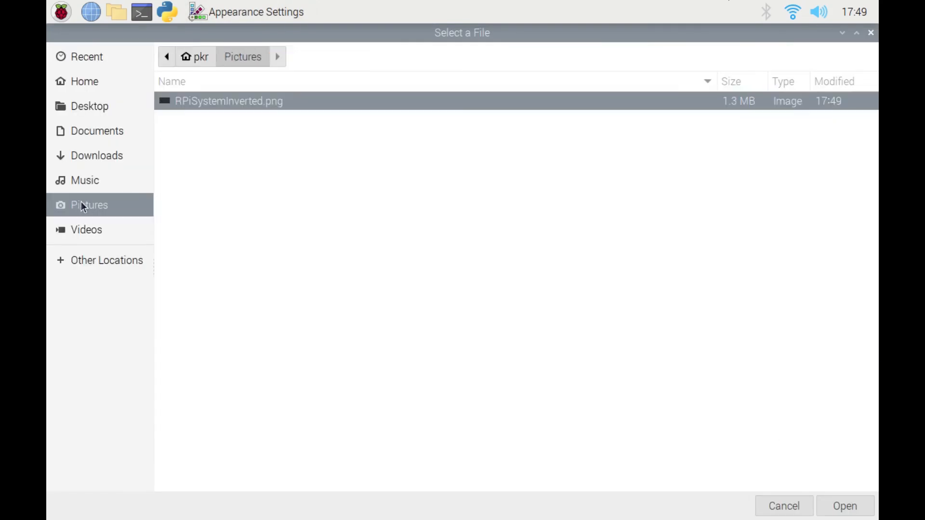
double_click(215, 104)
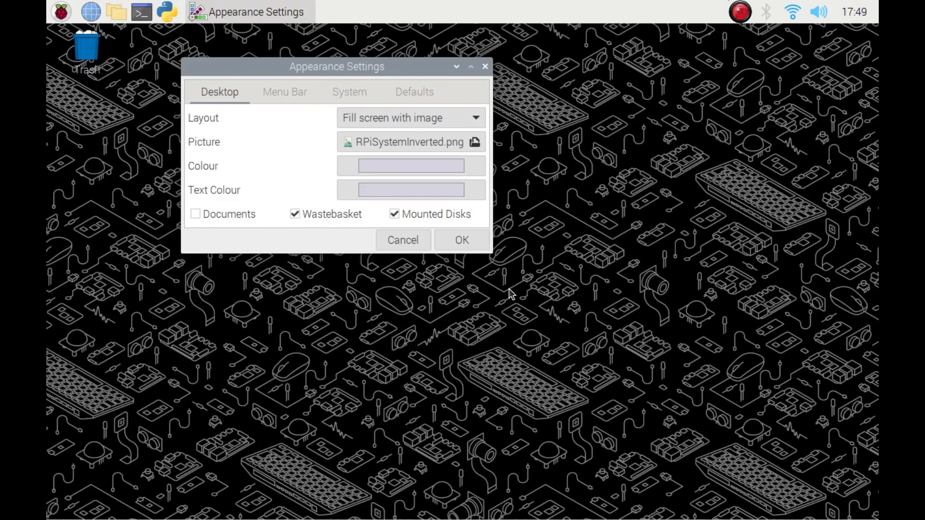
left_click(463, 240)
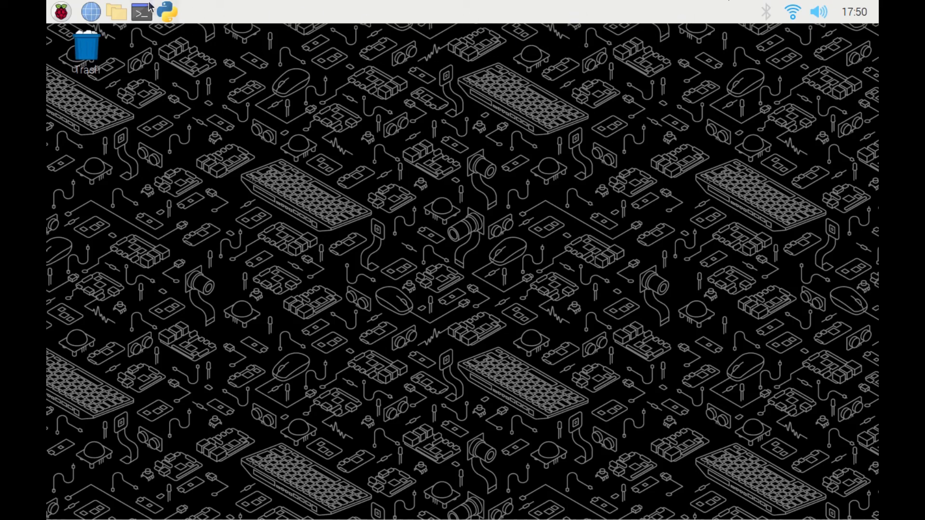
left_click(166, 12)
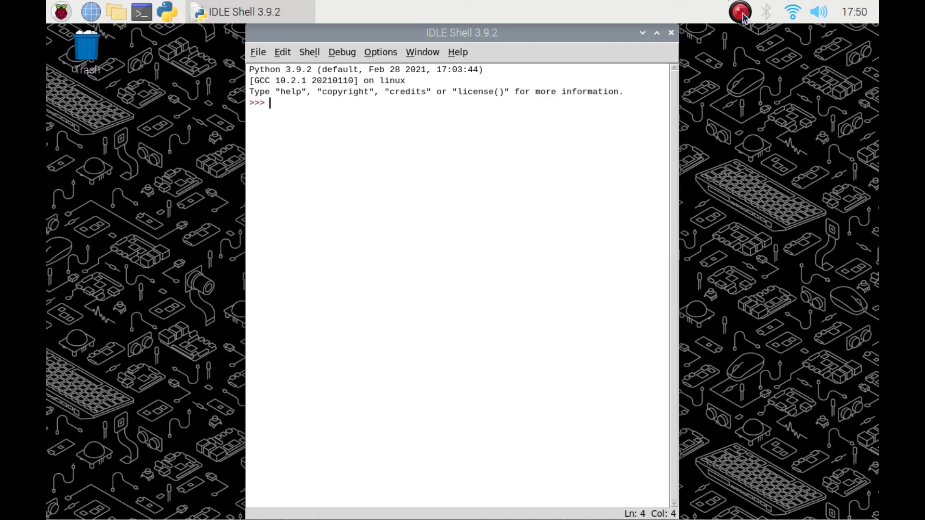
left_click(742, 13)
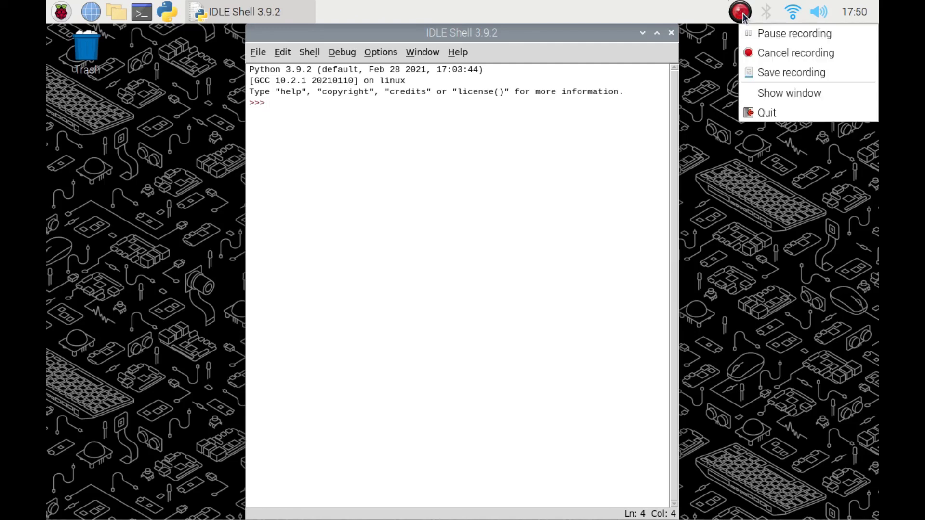